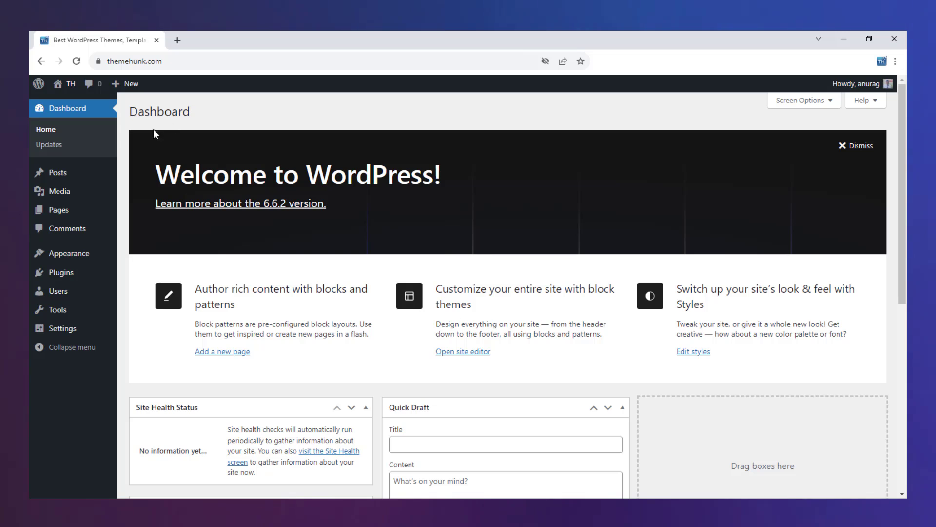
- Search the themes available to add to the site for "top store"
{"action": "left_click", "coordinate": [81, 253]}
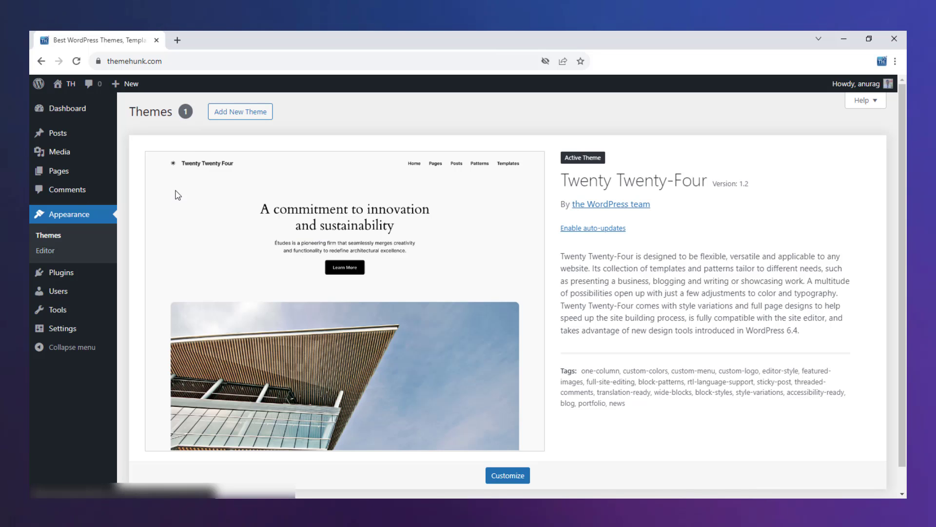
{"action": "left_click", "coordinate": [227, 112]}
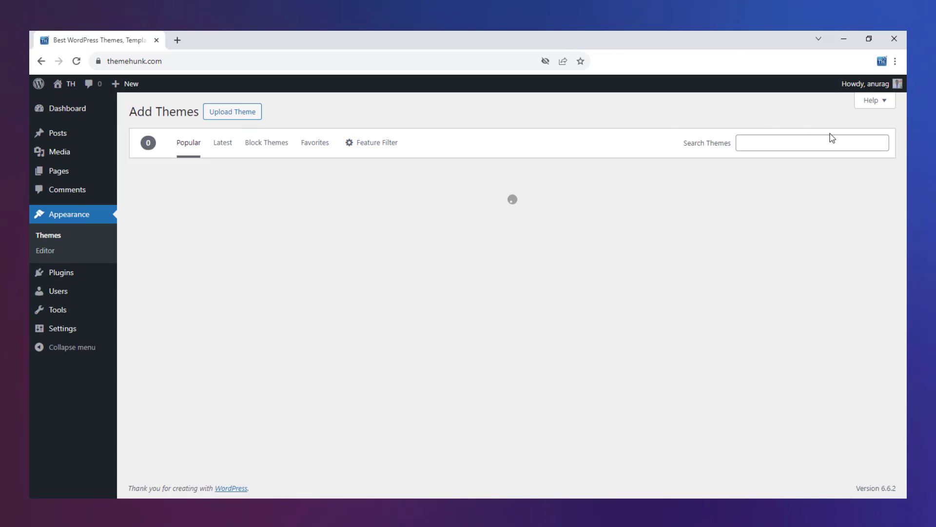
{"action": "left_click", "coordinate": [828, 141]}
{"action": "type", "text": "top store"}
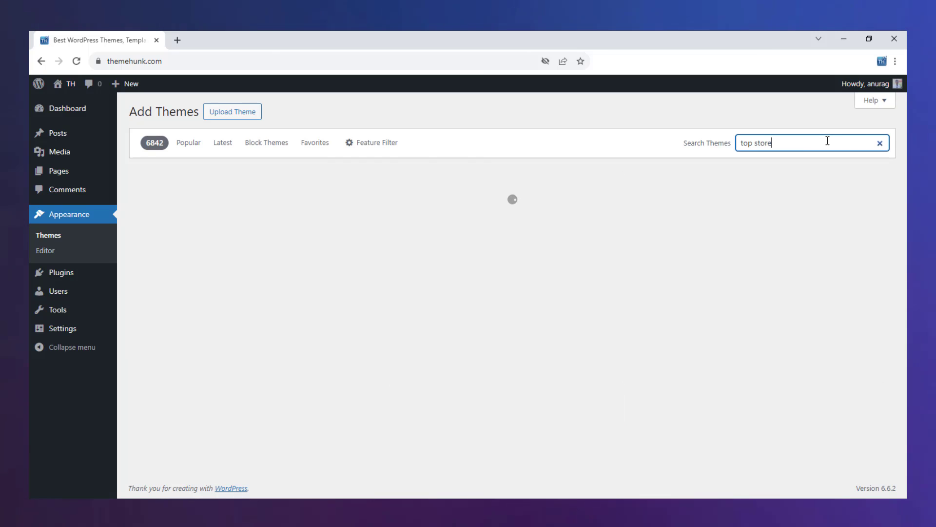
{"action": "left_click", "coordinate": [664, 148]}
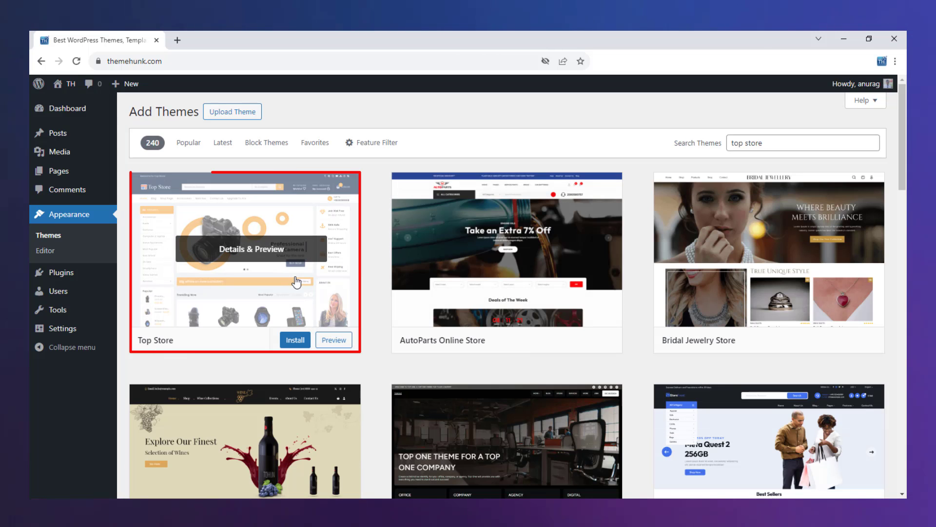
- Install the Top Store theme and activate it
{"action": "left_click", "coordinate": [288, 341]}
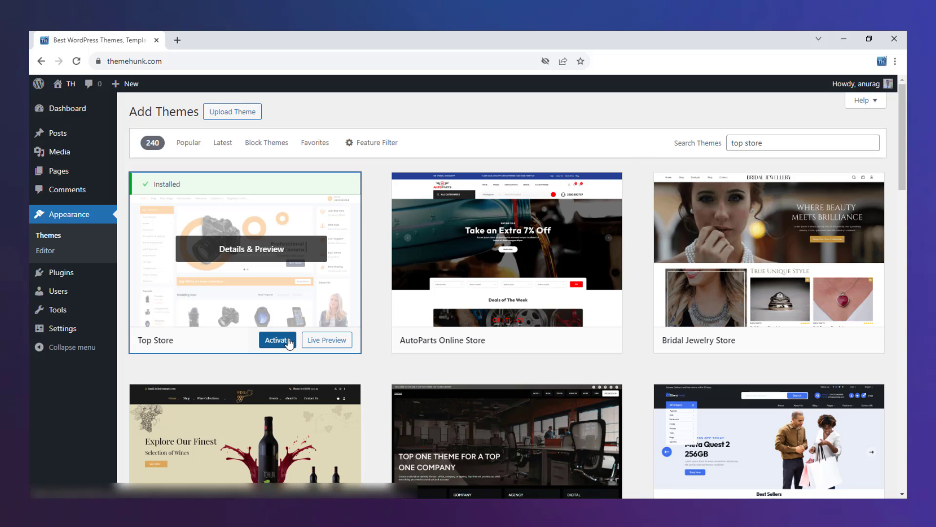
{"action": "left_click", "coordinate": [277, 340]}
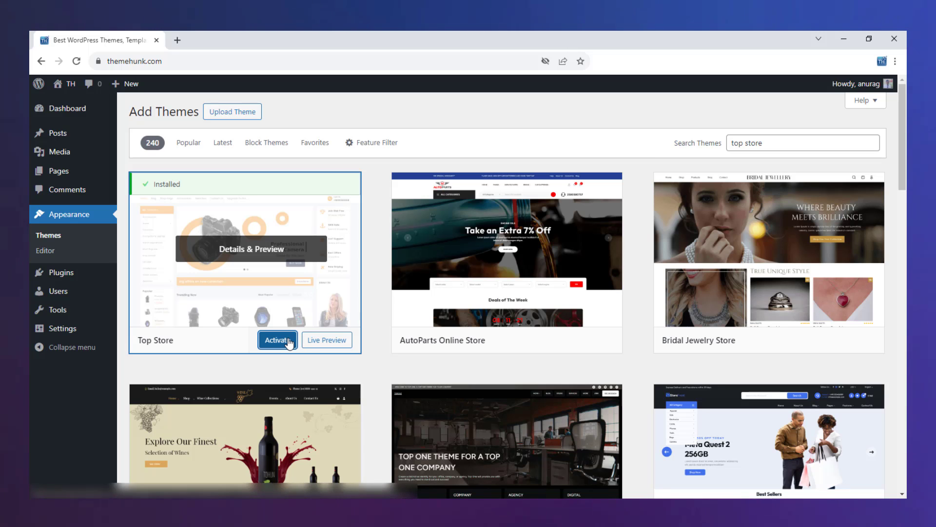
{"action": "scroll", "coordinate": [301, 351], "scroll_direction": "down", "scroll_amount": 3}
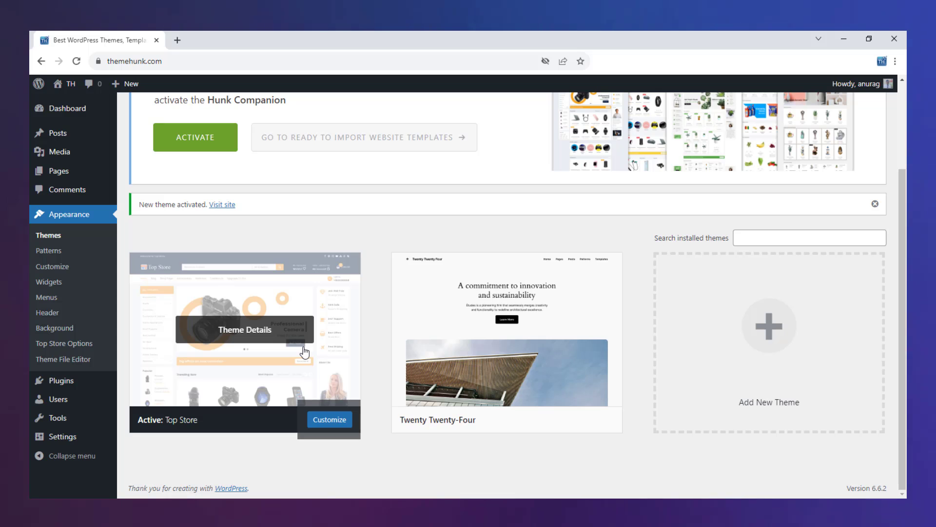
- Activate the Hunk Companion plugin from the Demo Import section of the Top Store options
{"action": "left_click", "coordinate": [96, 348]}
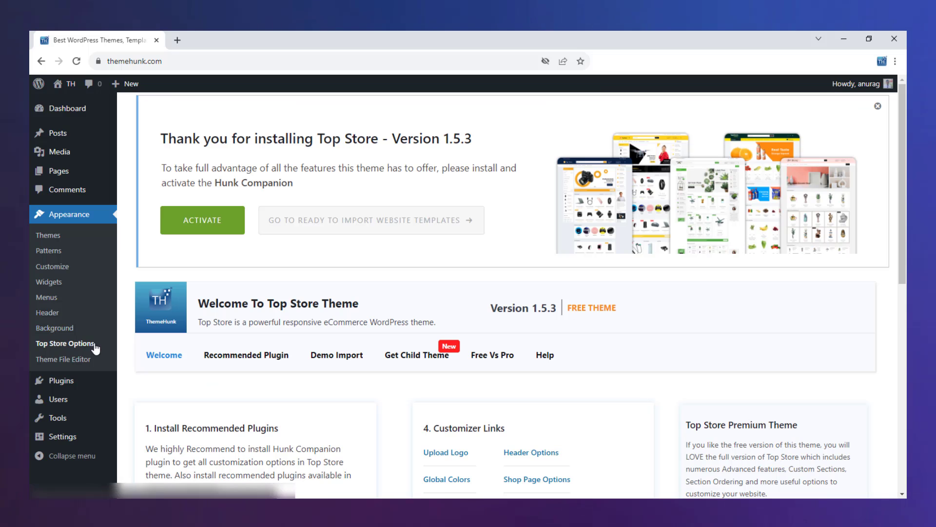
{"action": "left_click", "coordinate": [325, 362]}
{"action": "scroll", "coordinate": [398, 235], "scroll_direction": "down", "scroll_amount": 7}
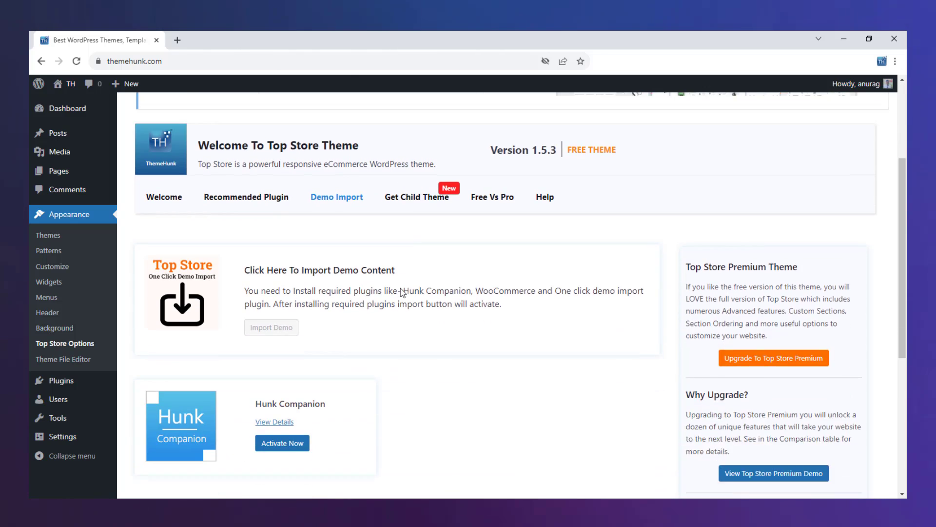
{"action": "scroll", "coordinate": [375, 317], "scroll_direction": "up", "scroll_amount": 2}
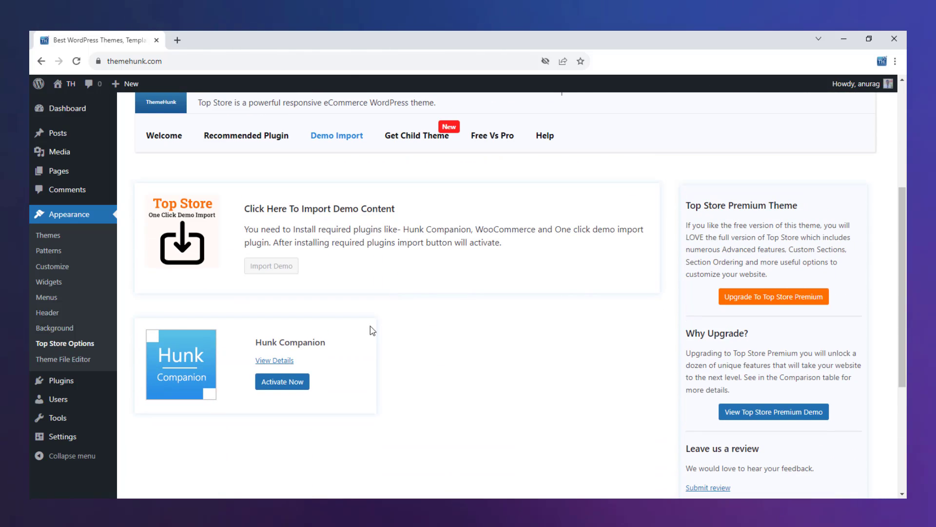
{"action": "left_click", "coordinate": [292, 387]}
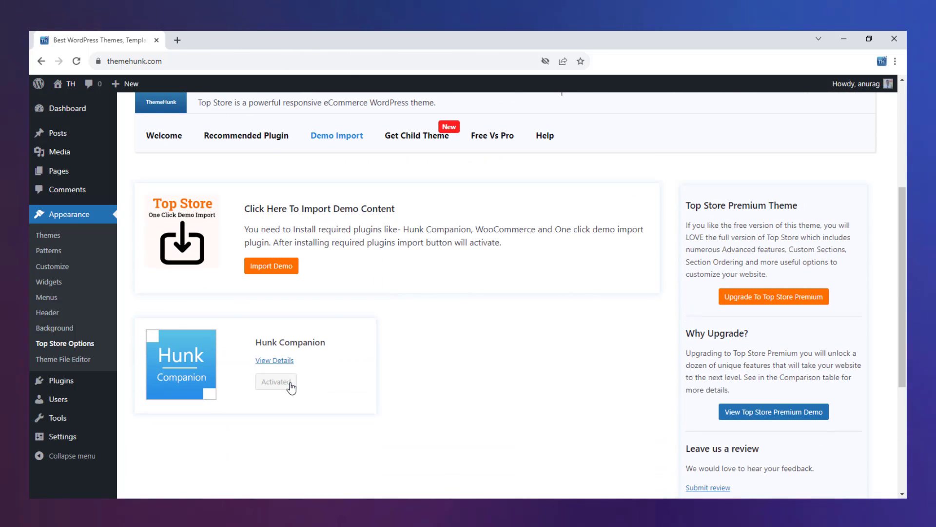
- Start creating a website from the demo import and browse the ready-made Top Store templates of all categories
{"action": "left_click", "coordinate": [281, 267]}
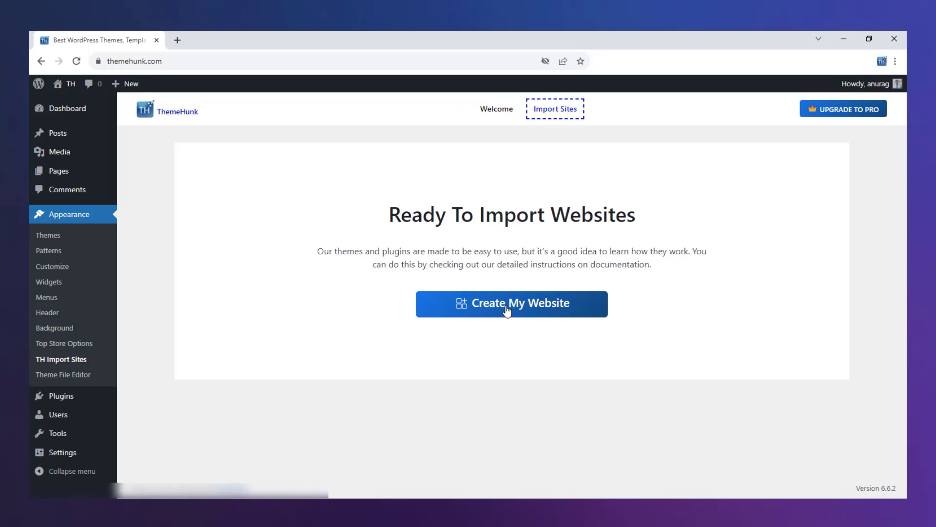
{"action": "left_click", "coordinate": [507, 310]}
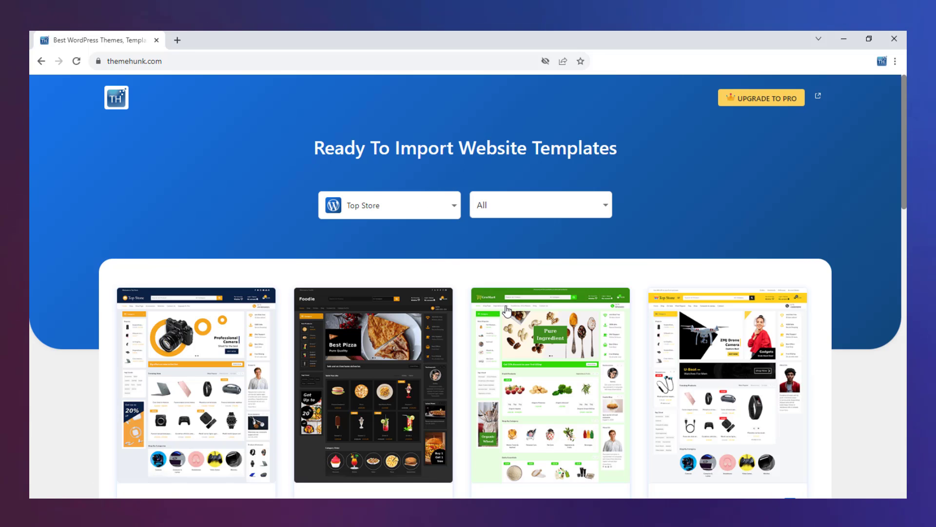
{"action": "left_click", "coordinate": [598, 210]}
{"action": "left_click", "coordinate": [599, 213]}
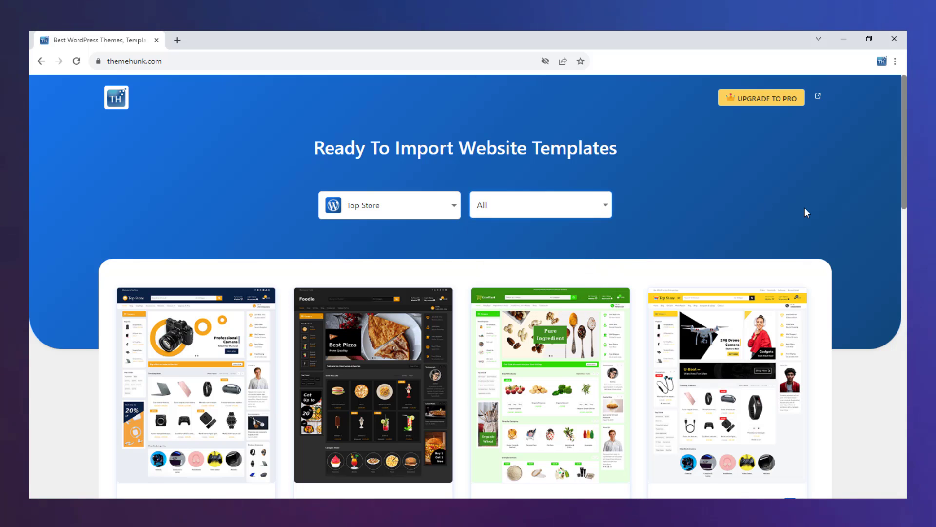
{"action": "left_click_drag", "start_coordinate": [905, 197], "coordinate": [906, 80]}
{"action": "left_click_drag", "start_coordinate": [906, 117], "coordinate": [905, 135]}
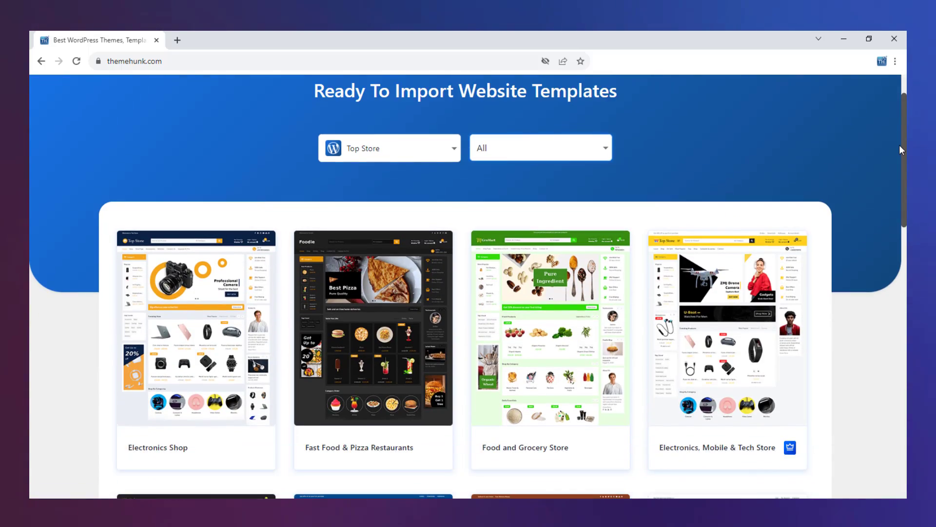
- Preview the Electronics Shop template and import it as the website
{"action": "left_click", "coordinate": [210, 363]}
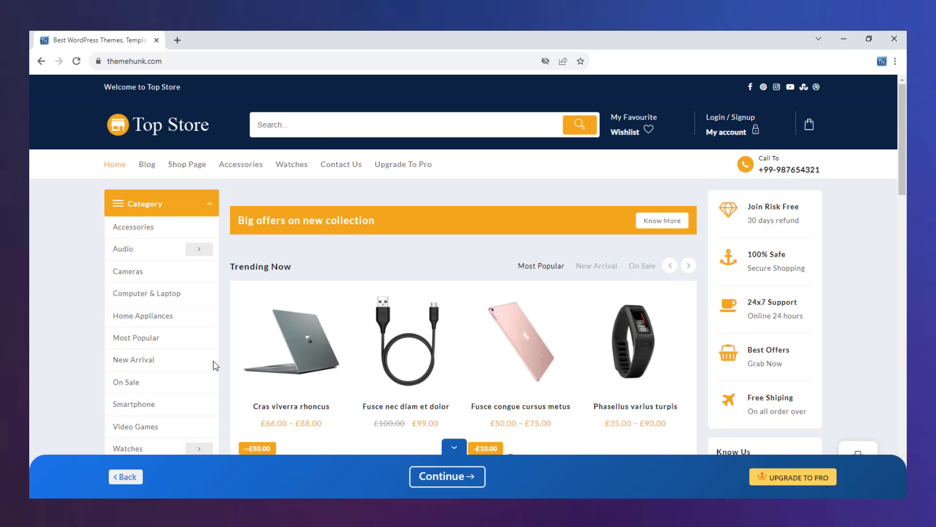
{"action": "scroll", "coordinate": [414, 444], "scroll_direction": "down", "scroll_amount": 2}
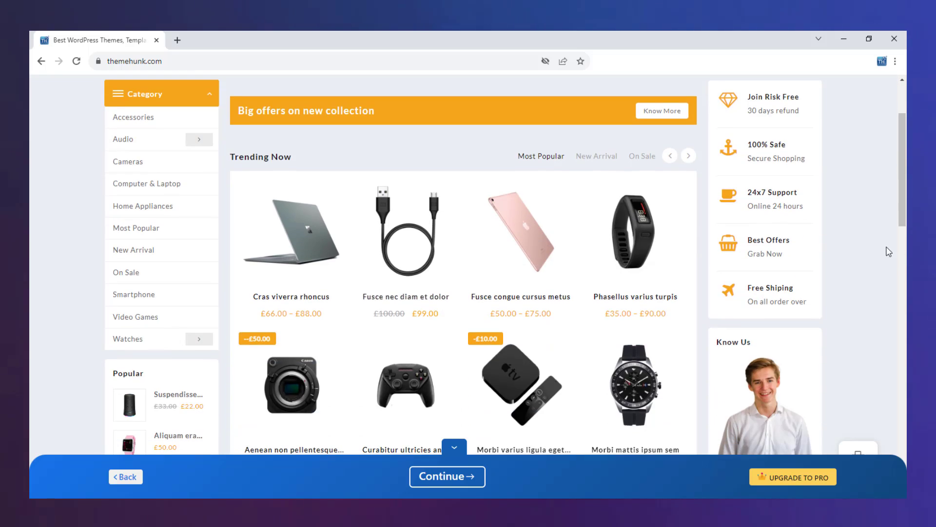
{"action": "left_click_drag", "start_coordinate": [903, 209], "coordinate": [902, 180]}
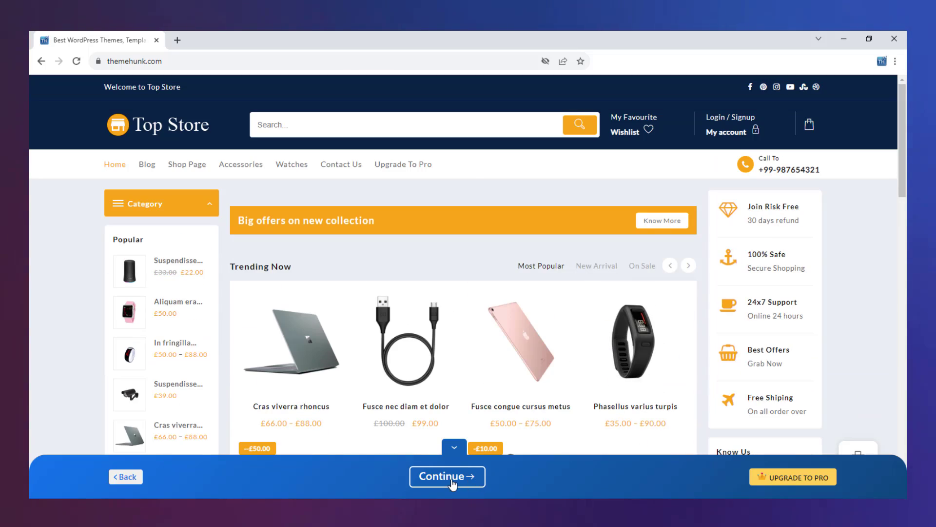
{"action": "left_click", "coordinate": [447, 476]}
{"action": "left_click", "coordinate": [503, 332]}
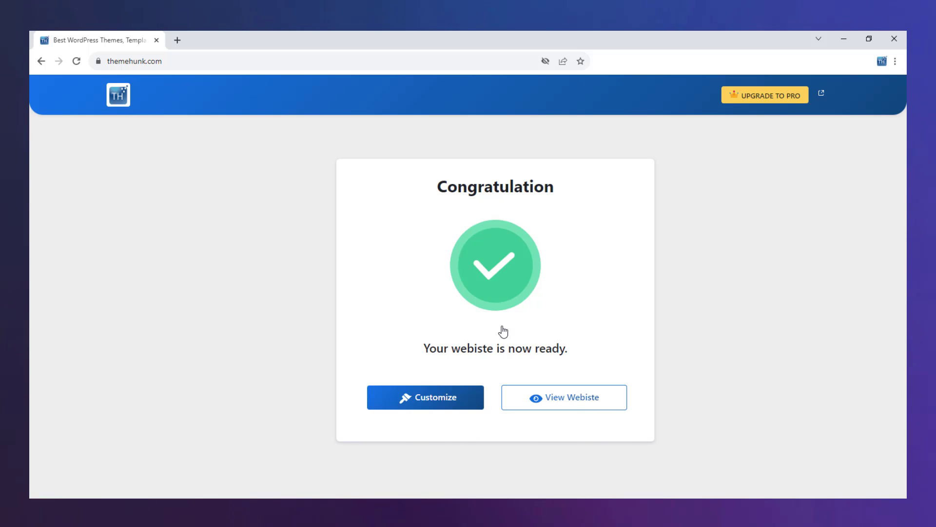
- Start customizing the imported website and examine the Main Header layout settings
{"action": "left_click", "coordinate": [441, 402]}
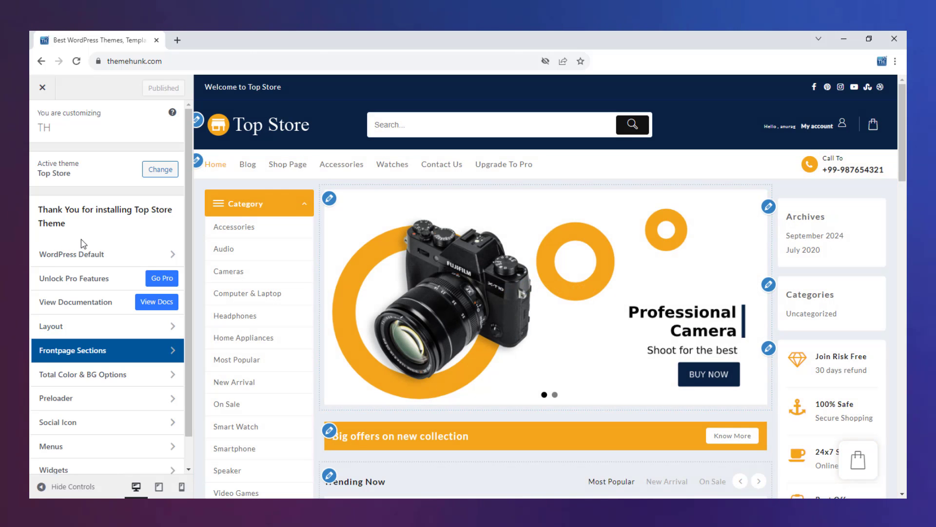
{"action": "left_click", "coordinate": [88, 329]}
{"action": "left_click", "coordinate": [115, 163]}
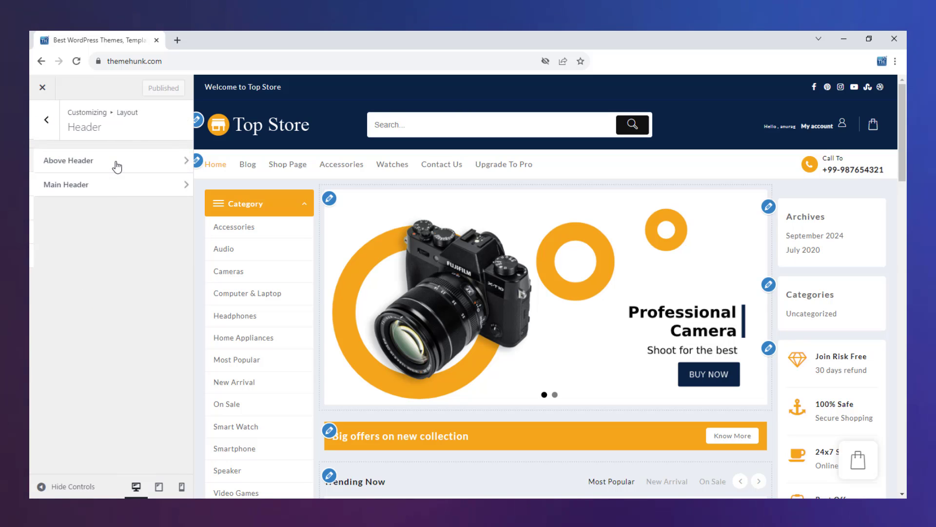
{"action": "left_click", "coordinate": [116, 189]}
{"action": "scroll", "coordinate": [147, 366], "scroll_direction": "down", "scroll_amount": 5}
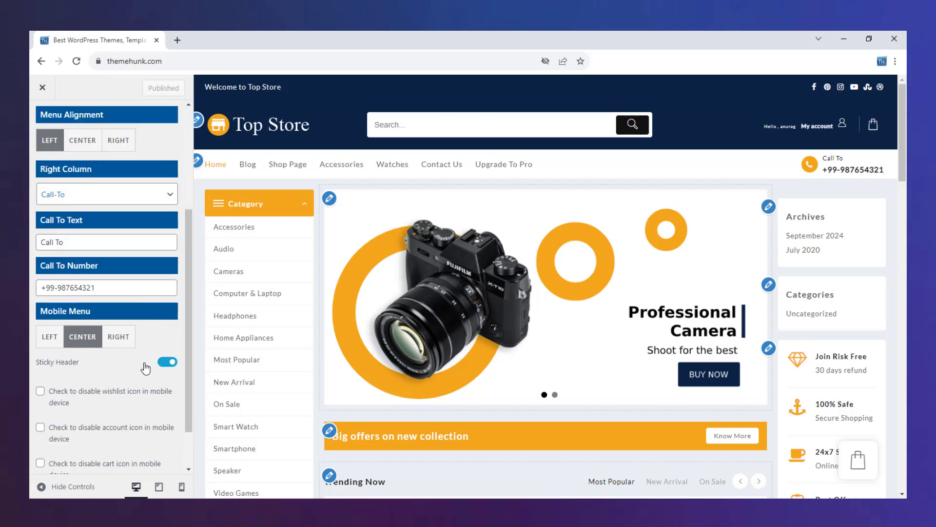
{"action": "scroll", "coordinate": [147, 367], "scroll_direction": "up", "scroll_amount": 4}
{"action": "left_click", "coordinate": [49, 128]}
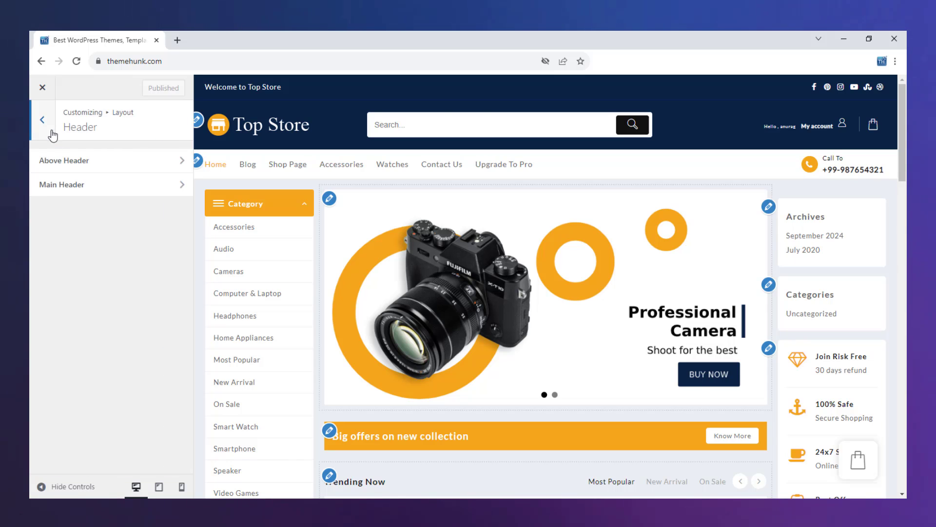
{"action": "left_click", "coordinate": [48, 128]}
{"action": "left_click", "coordinate": [49, 127]}
- Examine the Top Slider and Ribbon settings among the frontpage sections
{"action": "left_click", "coordinate": [83, 351]}
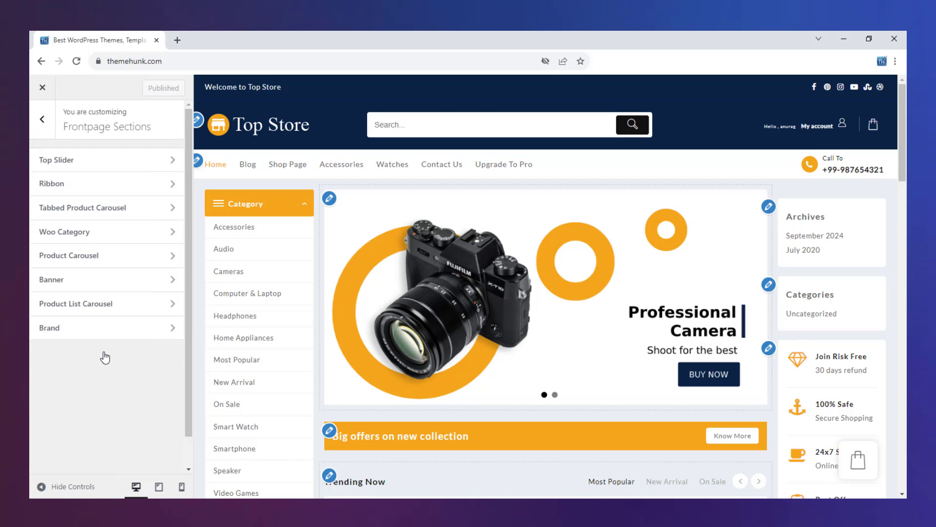
{"action": "left_click", "coordinate": [94, 169]}
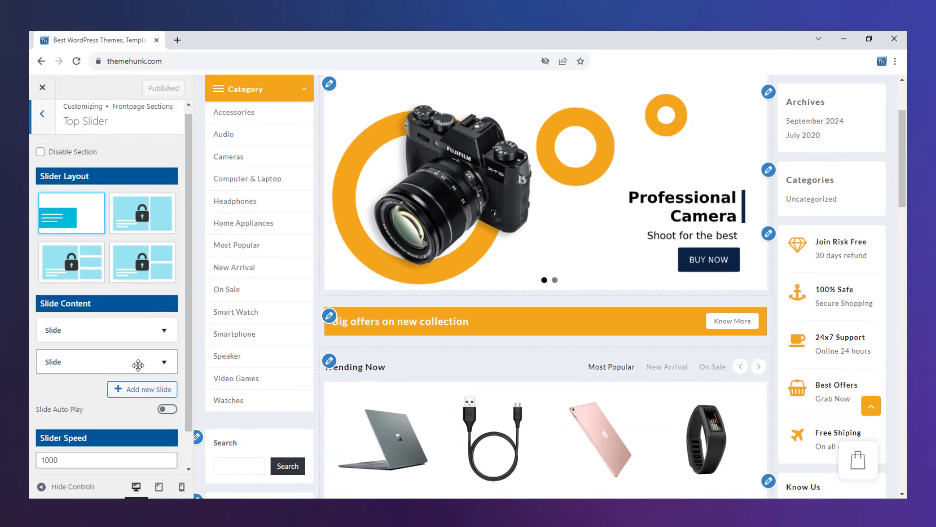
{"action": "left_click", "coordinate": [43, 120]}
{"action": "left_click", "coordinate": [89, 183]}
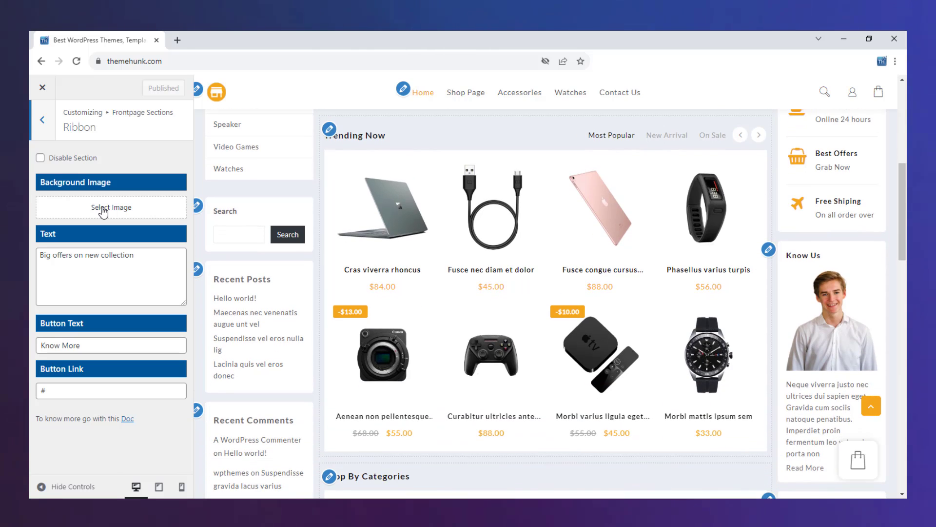
{"action": "left_click", "coordinate": [42, 119]}
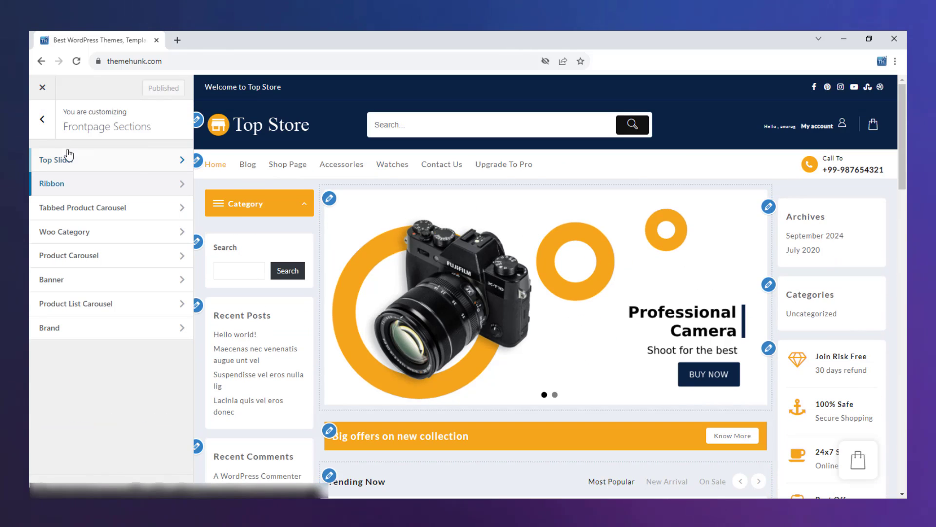
{"action": "left_click", "coordinate": [42, 120]}
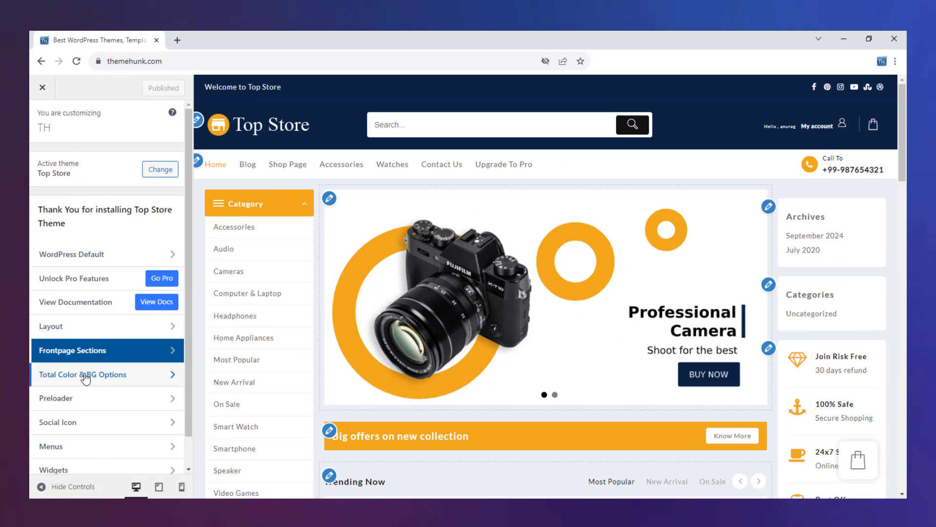
- Try lowering the opacity of the Main Header background color to 33
{"action": "left_click", "coordinate": [86, 376]}
{"action": "left_click", "coordinate": [86, 188]}
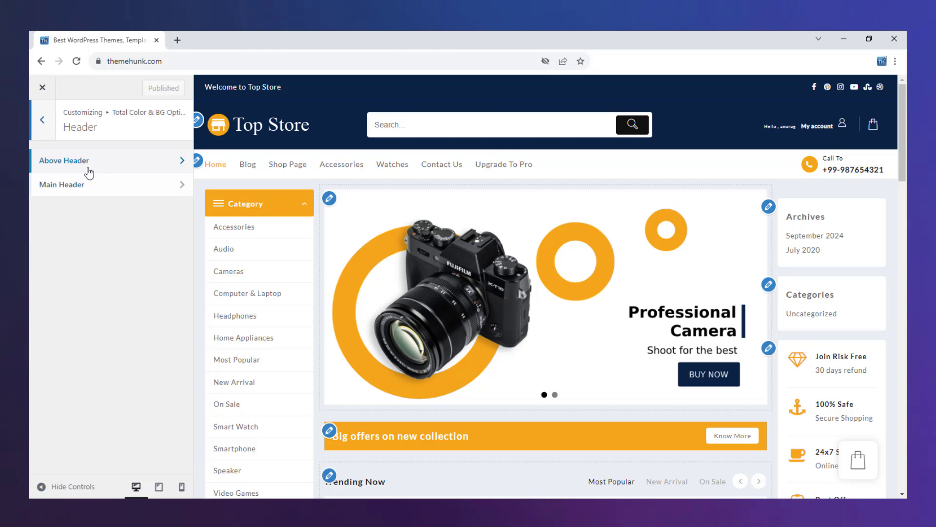
{"action": "left_click", "coordinate": [87, 184]}
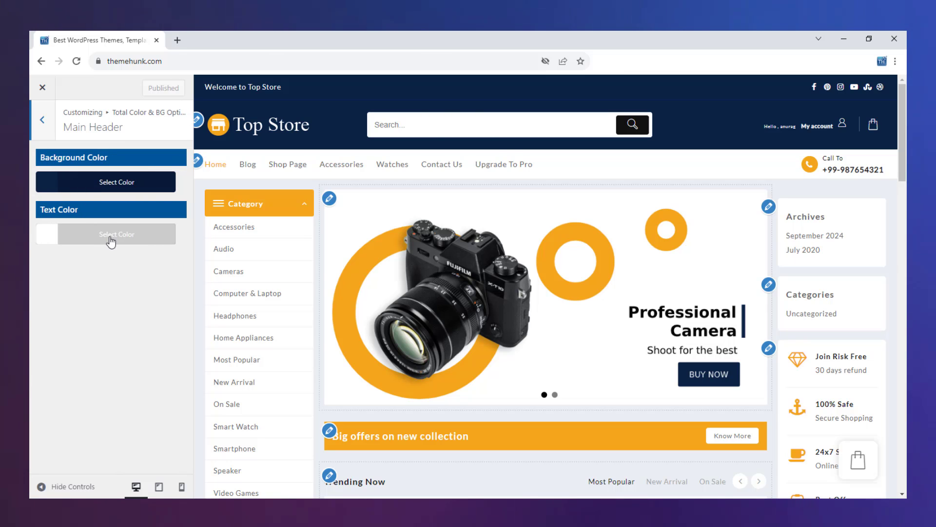
{"action": "left_click", "coordinate": [80, 185]}
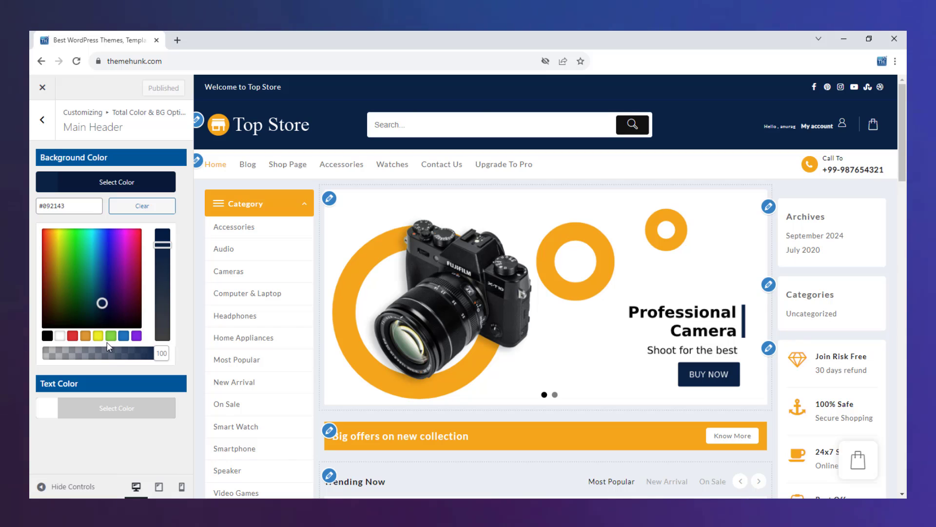
{"action": "left_click", "coordinate": [152, 356]}
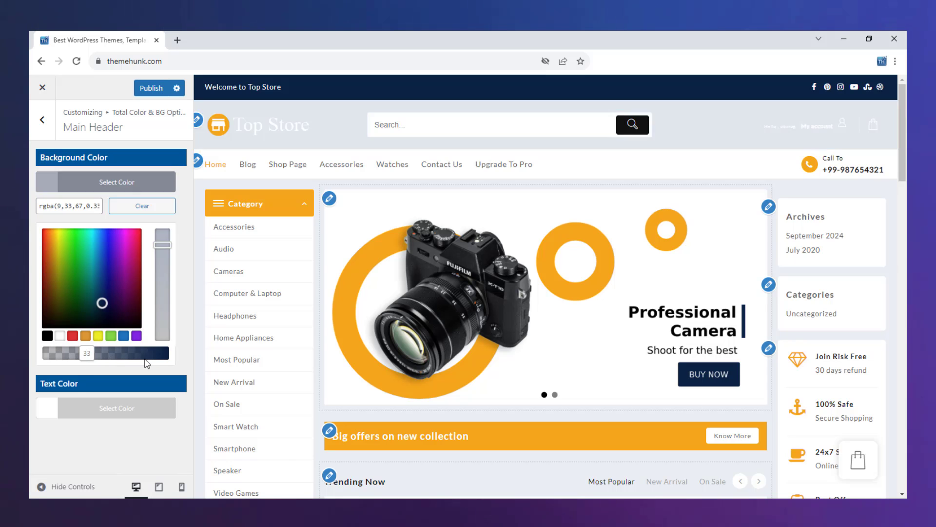
{"action": "left_click", "coordinate": [42, 138]}
{"action": "left_click", "coordinate": [43, 138]}
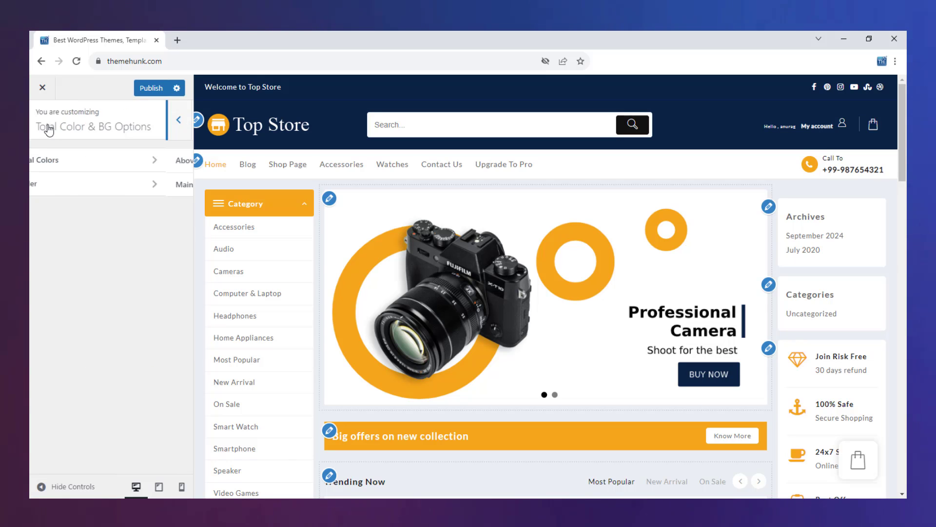
{"action": "left_click", "coordinate": [44, 139]}
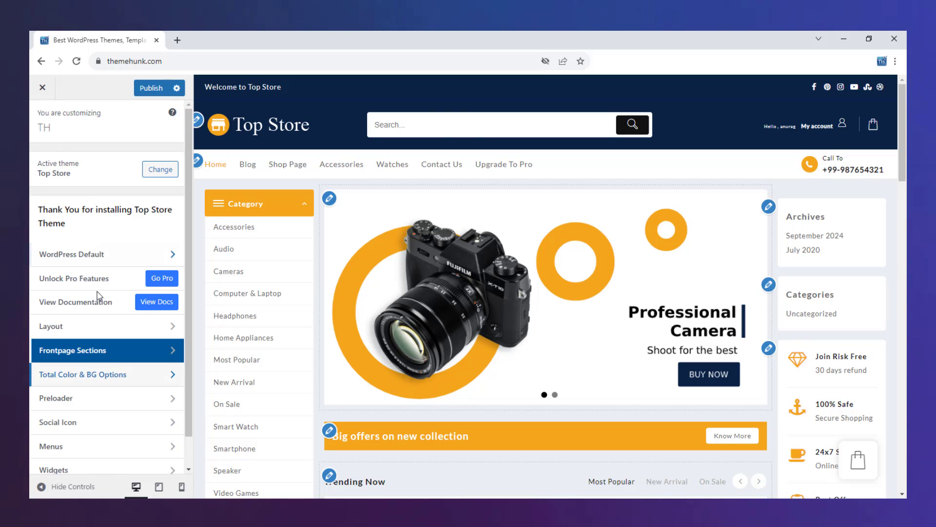
- Examine the Preloader settings and open the image selection dialog for the preloader image without choosing a file
{"action": "left_click", "coordinate": [87, 401]}
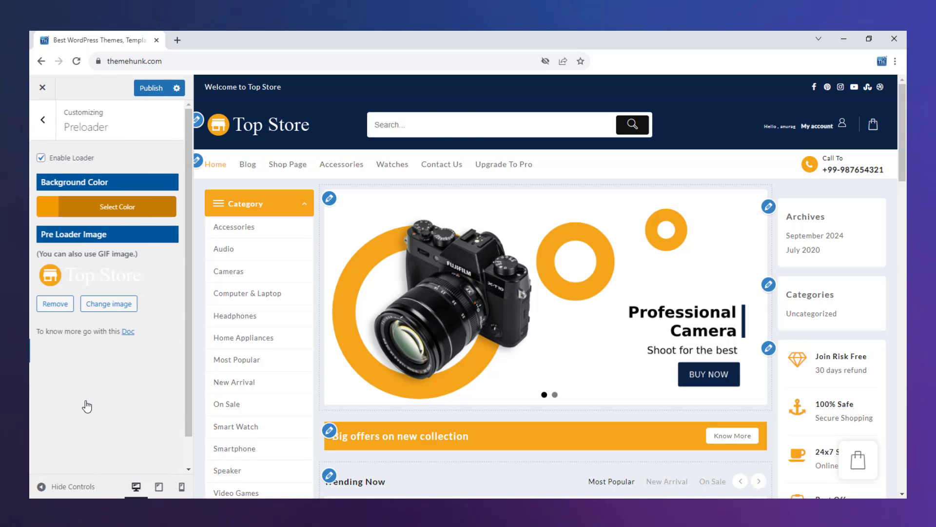
{"action": "left_click", "coordinate": [101, 277]}
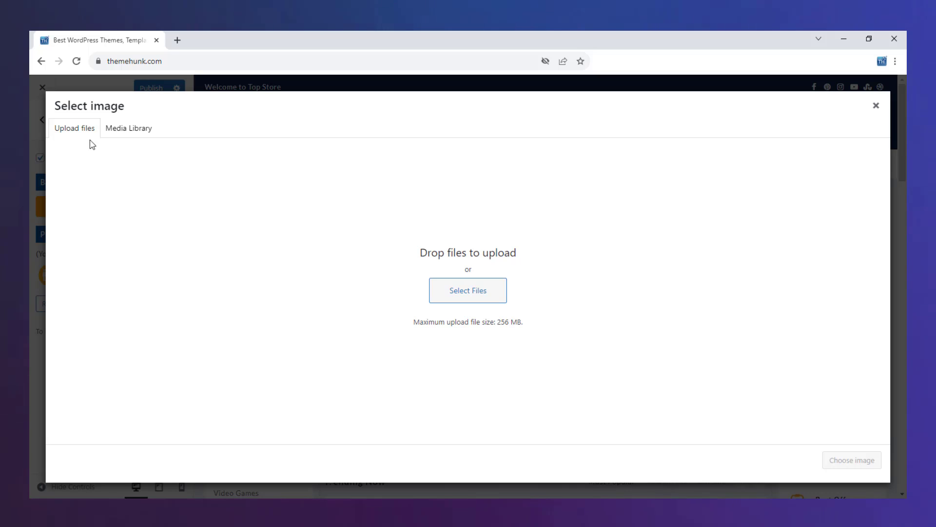
{"action": "left_click", "coordinate": [876, 106]}
{"action": "left_click", "coordinate": [42, 119]}
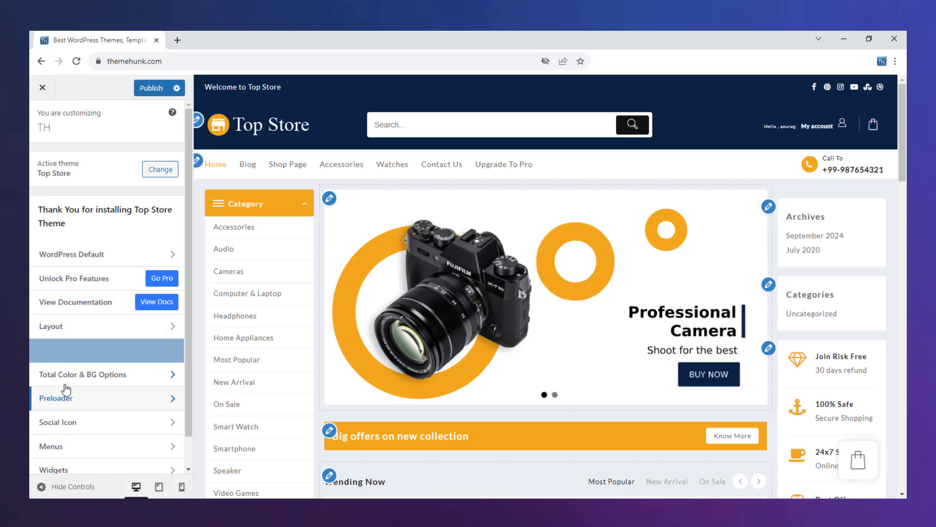
- Examine the social media URL fields in the Social Icon settings
{"action": "left_click", "coordinate": [64, 428]}
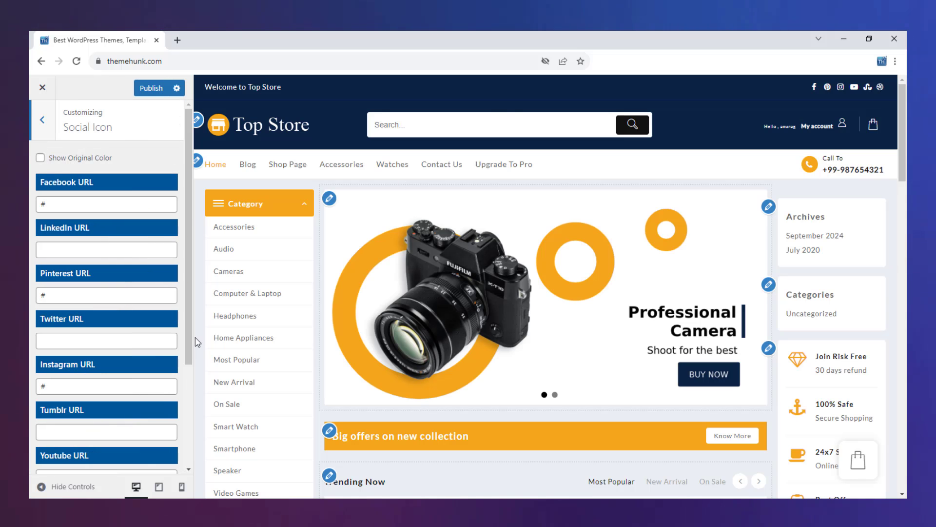
{"action": "mouse_move", "coordinate": [189, 332]}
{"action": "left_mouse_down"}
{"action": "mouse_move", "coordinate": [195, 449]}
{"action": "mouse_move", "coordinate": [193, 332]}
{"action": "left_mouse_up"}
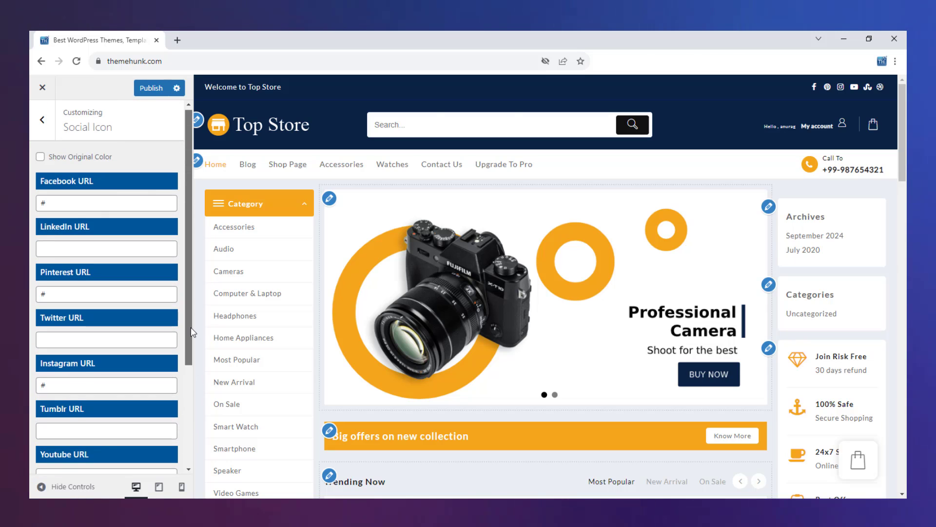
{"action": "left_click", "coordinate": [40, 120]}
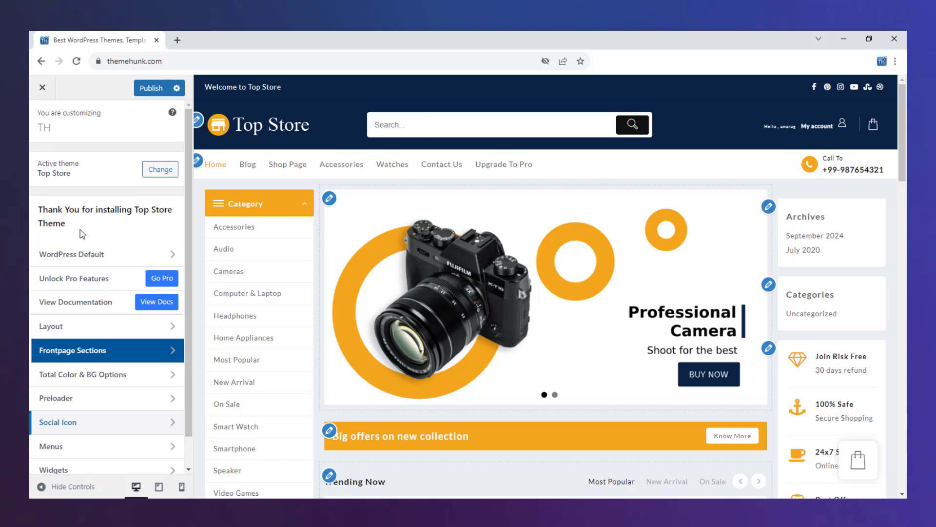
- Examine the Product Style, Cart Page and Shop Page settings for WooCommerce
{"action": "scroll", "coordinate": [70, 446], "scroll_direction": "down", "scroll_amount": 1}
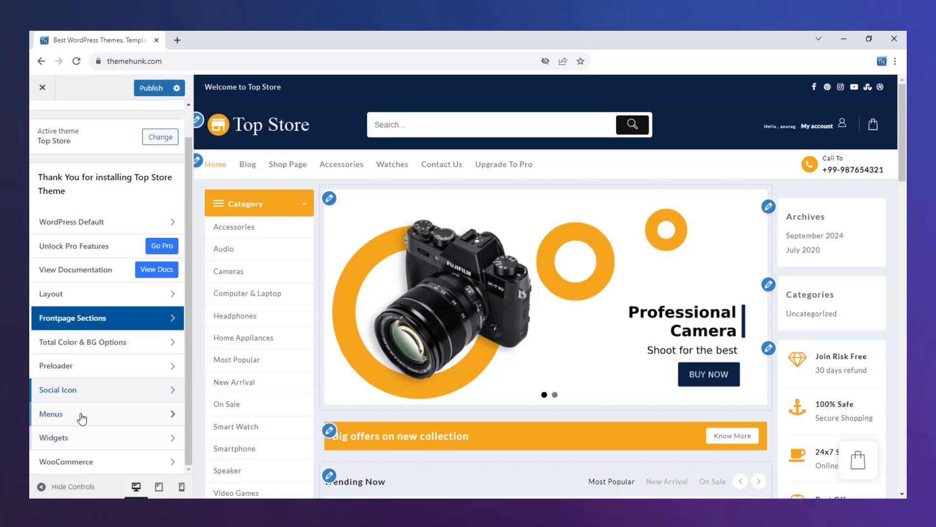
{"action": "left_click", "coordinate": [126, 469]}
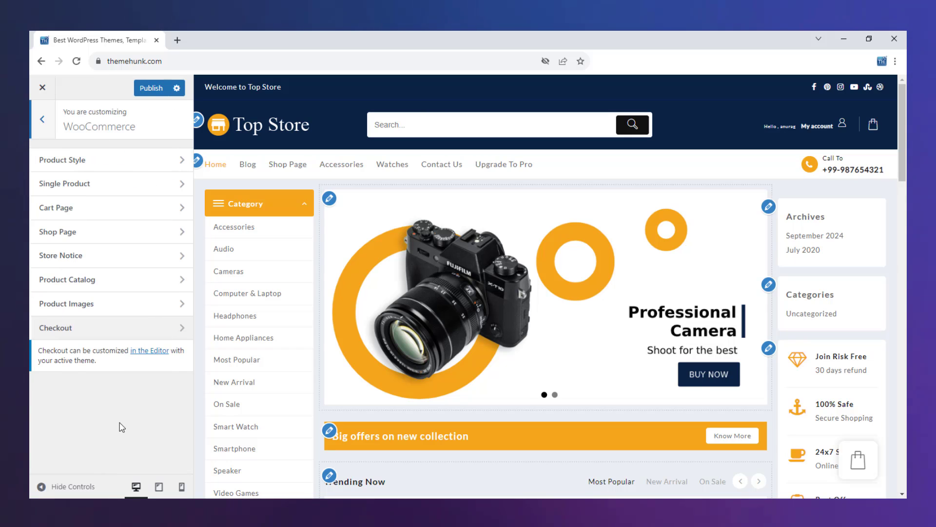
{"action": "left_click", "coordinate": [119, 164]}
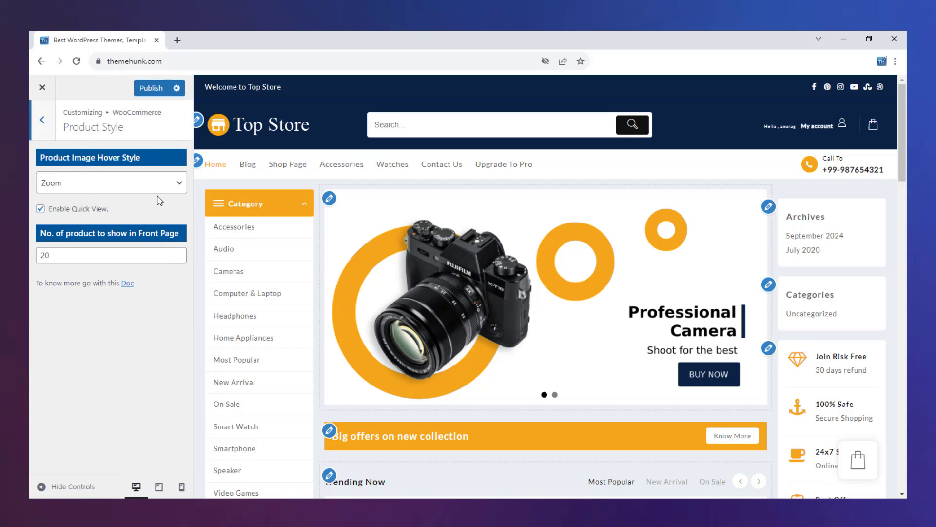
{"action": "left_click", "coordinate": [54, 123]}
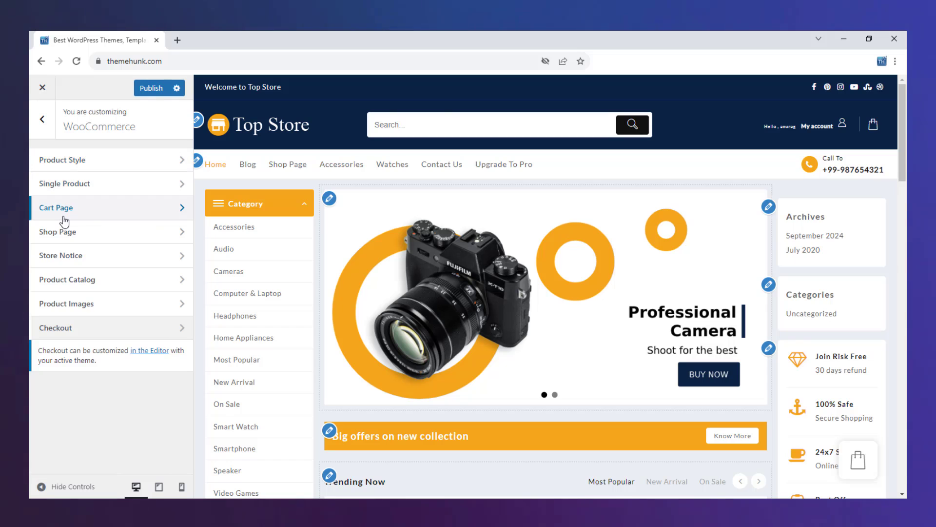
{"action": "left_click", "coordinate": [64, 211]}
{"action": "left_click", "coordinate": [47, 133]}
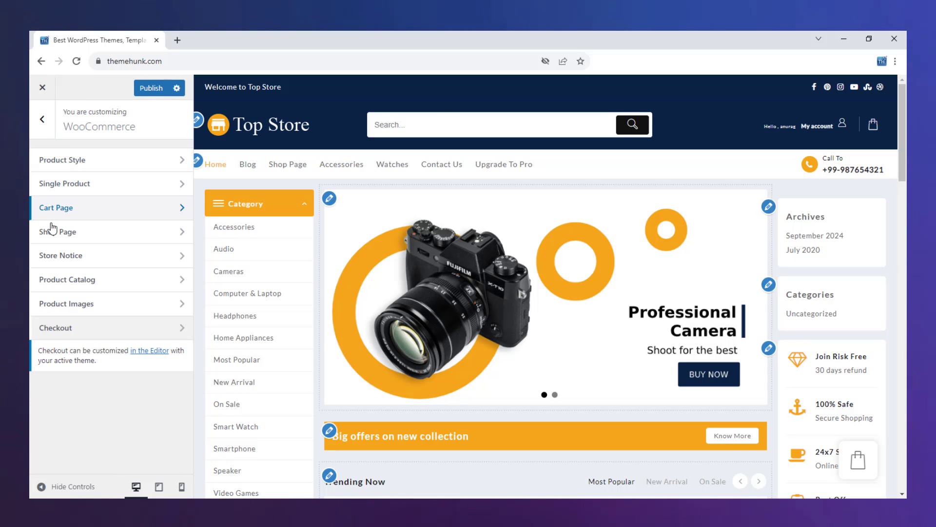
{"action": "left_click", "coordinate": [51, 297]}
{"action": "left_click", "coordinate": [42, 121]}
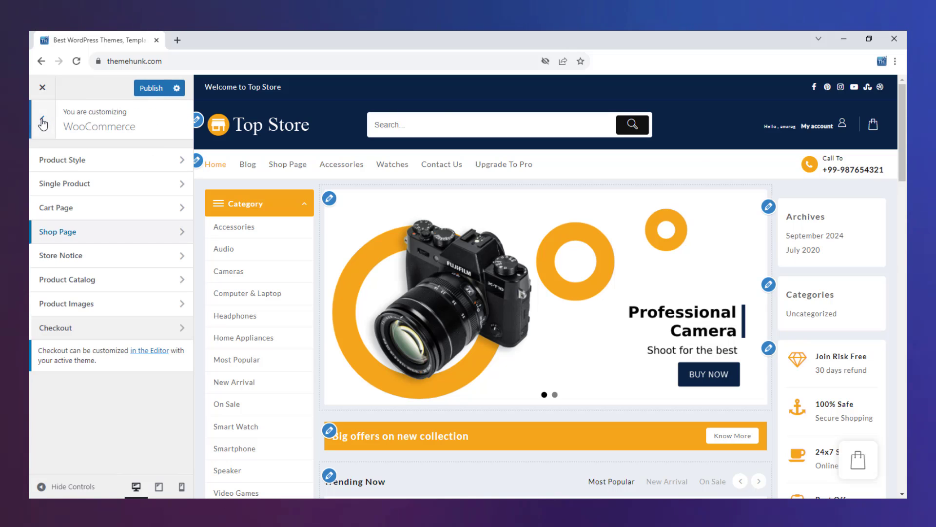
{"action": "left_click", "coordinate": [43, 123]}
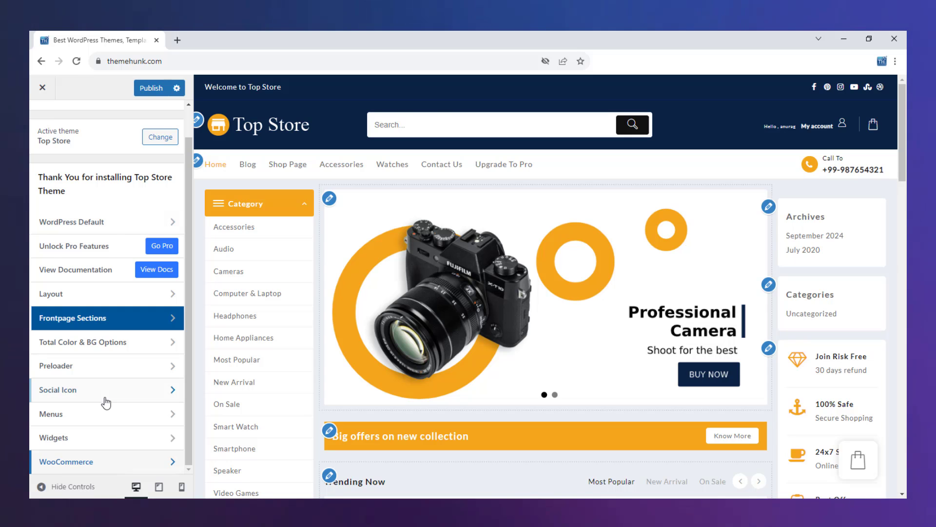
- Publish the theme customizations and close the customizer
{"action": "scroll", "coordinate": [104, 397], "scroll_direction": "up", "scroll_amount": 2}
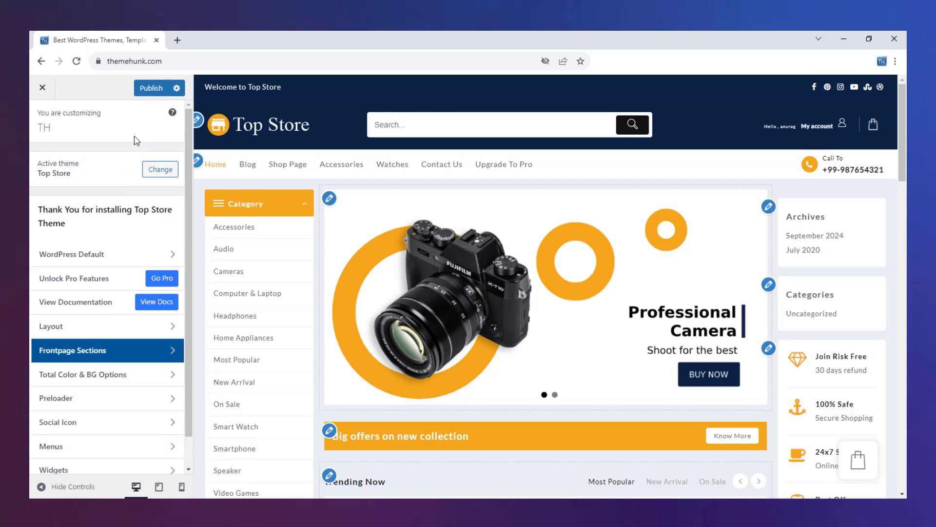
{"action": "left_click", "coordinate": [146, 93]}
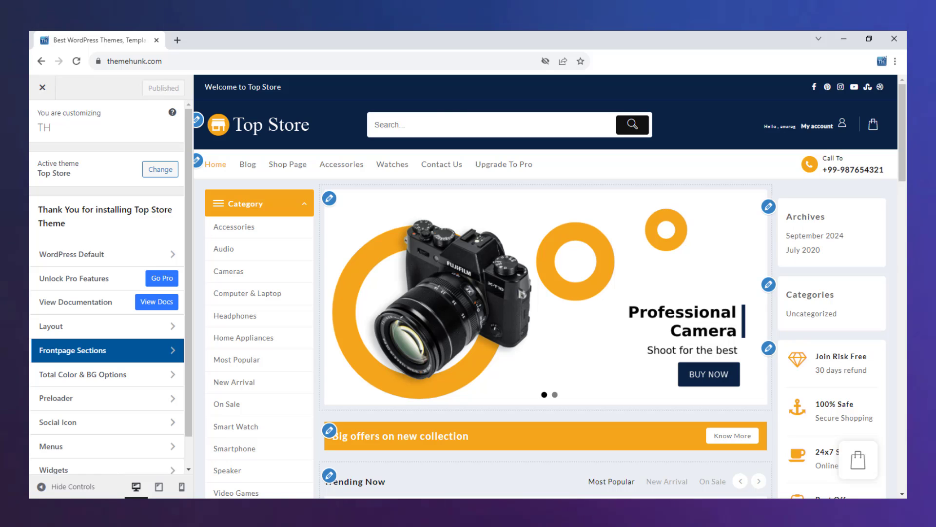
{"action": "left_click", "coordinate": [42, 87]}
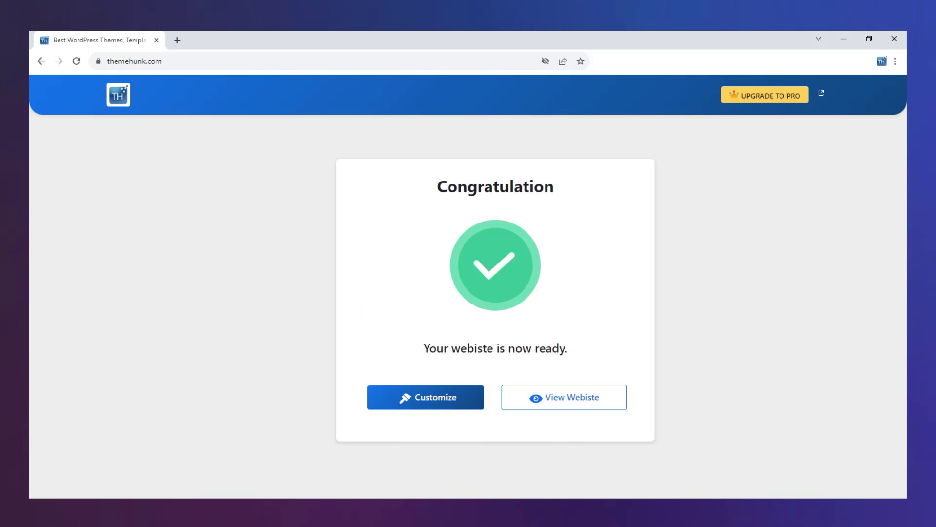
- View the live website and look through the homepage sections
{"action": "left_click", "coordinate": [565, 408]}
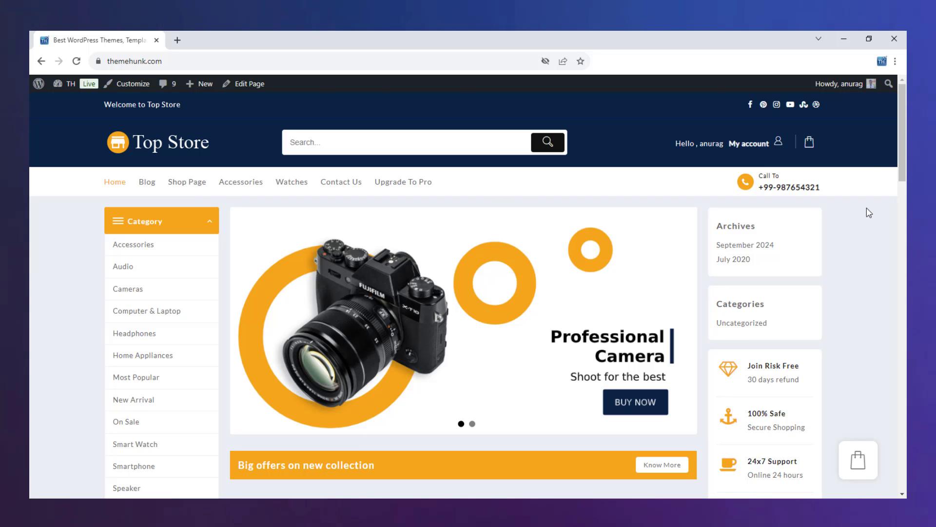
{"action": "scroll", "coordinate": [464, 293], "scroll_direction": "down", "scroll_amount": 20}
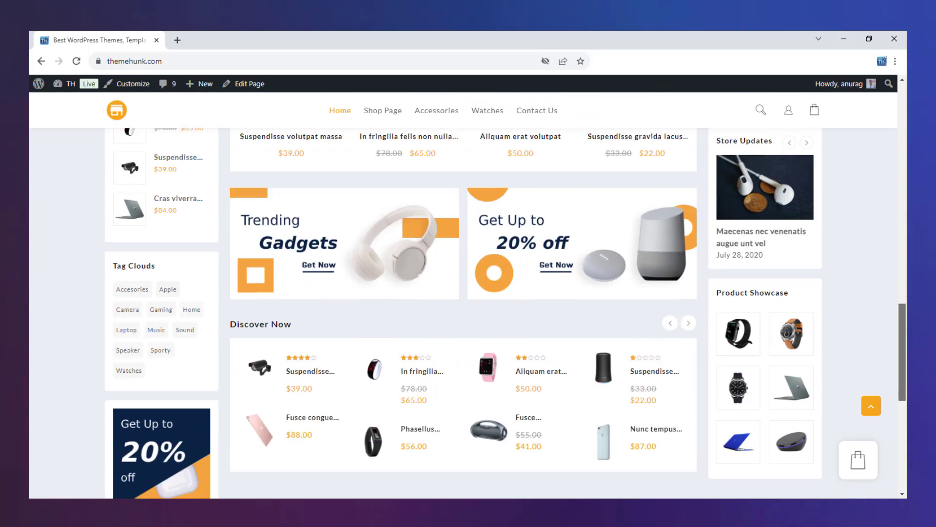
{"action": "scroll", "coordinate": [906, 434], "scroll_direction": "up", "scroll_amount": 20}
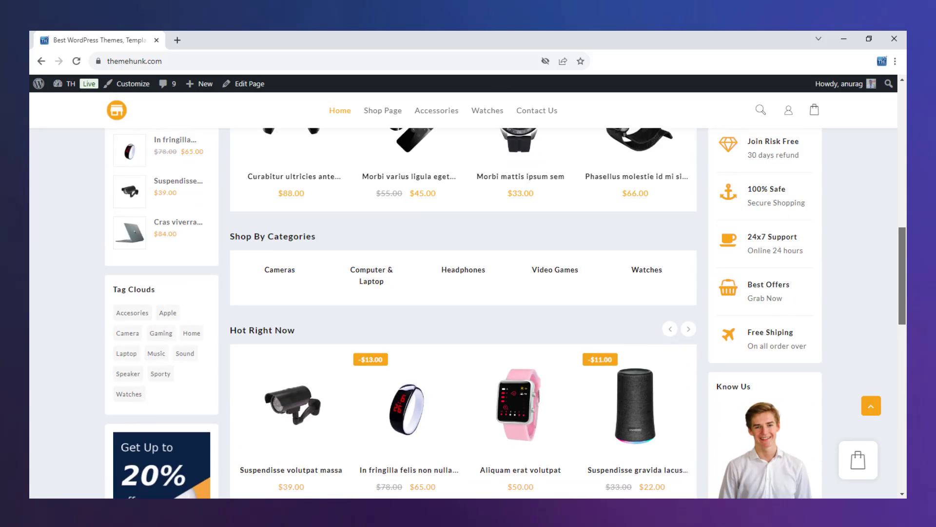